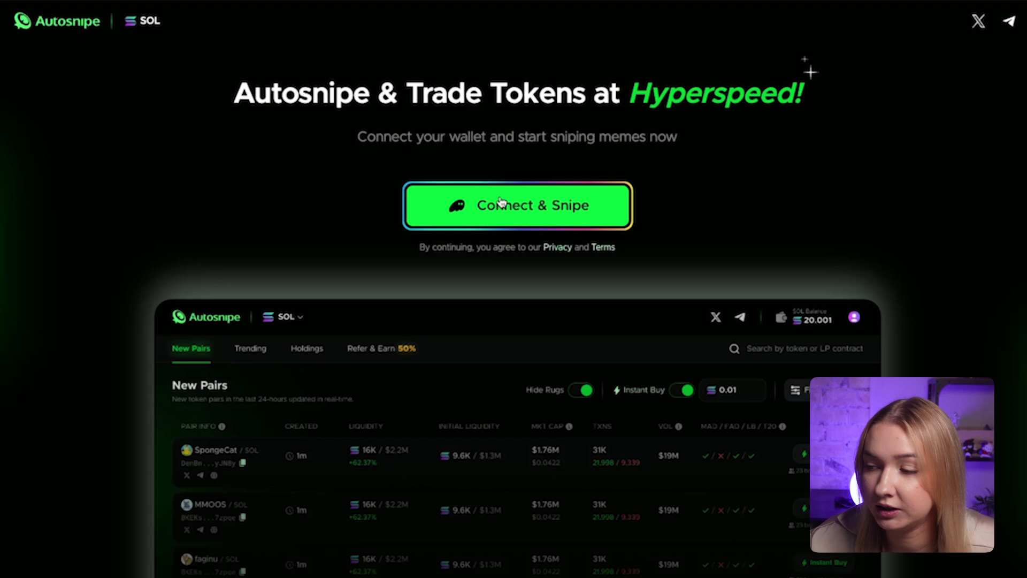
pyautogui.scroll(-1, 503, 202)
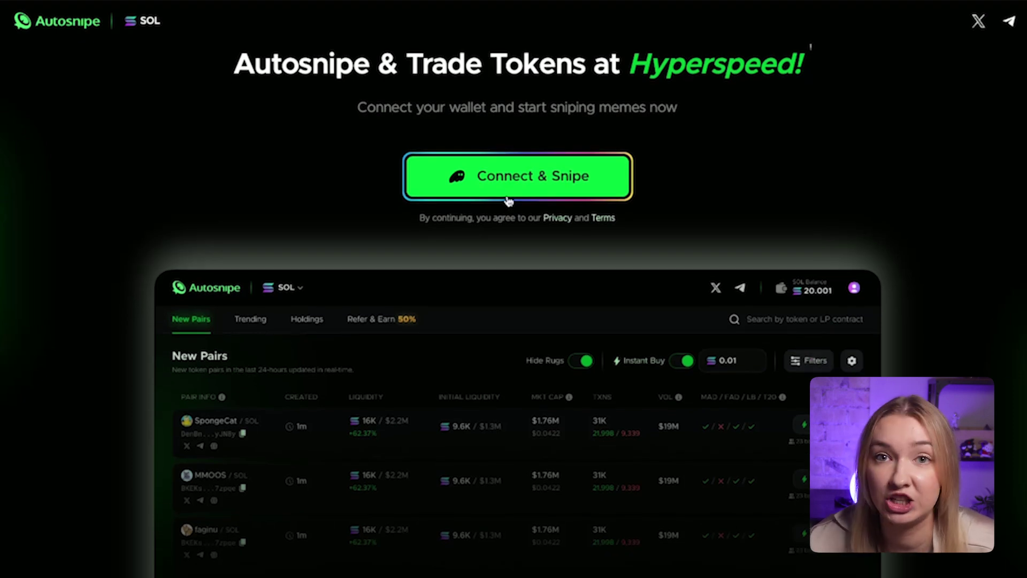
pyautogui.scroll(-10, 507, 200)
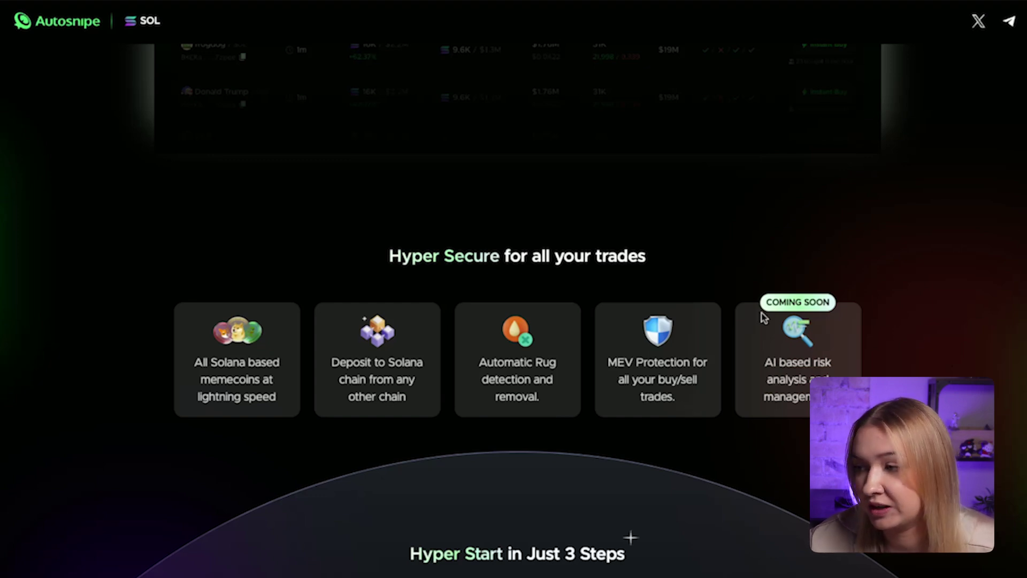
pyautogui.scroll(-5, 803, 338)
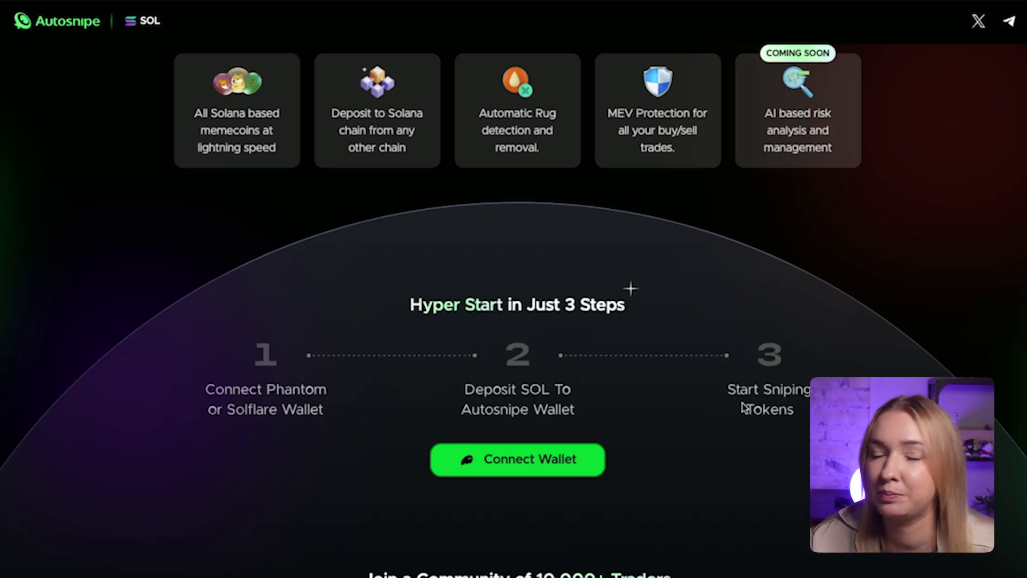
pyautogui.scroll(-1, 744, 408)
pyautogui.scroll(-3, 744, 408)
pyautogui.scroll(-3, 739, 321)
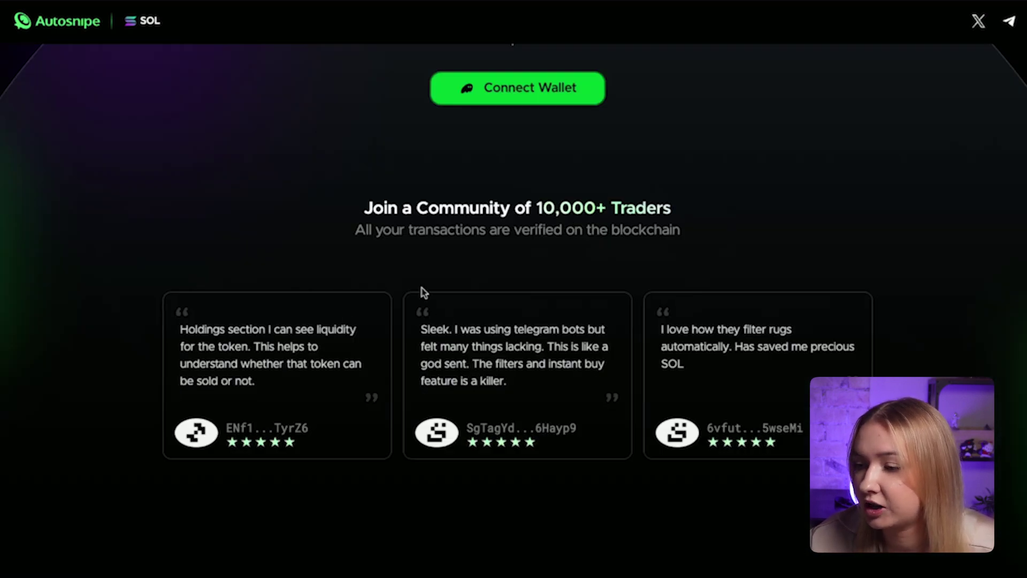
pyautogui.scroll(-3, 529, 353)
pyautogui.scroll(-3, 498, 294)
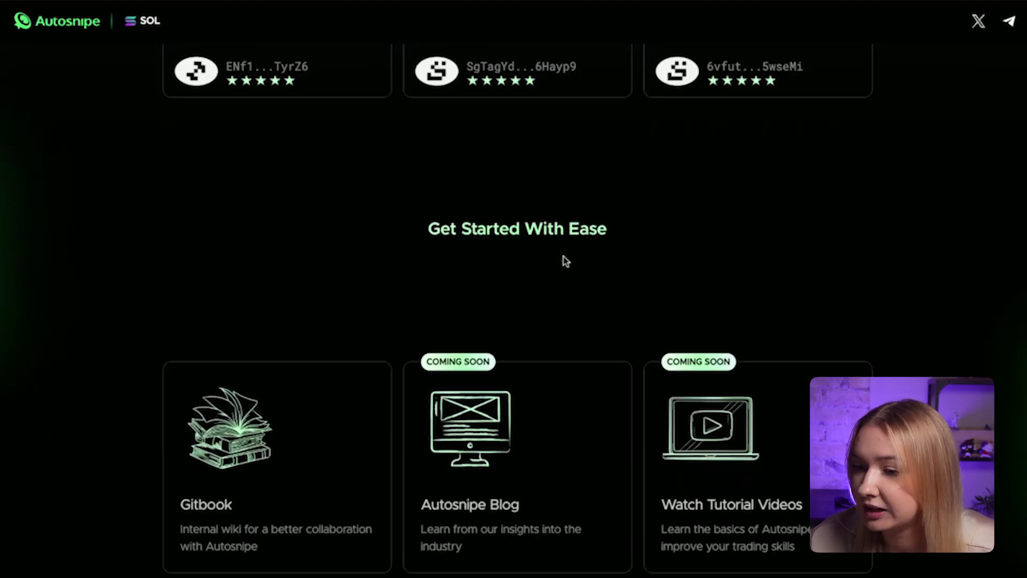
pyautogui.scroll(-1, 563, 257)
pyautogui.rightClick(474, 292)
pyautogui.click(171, 383)
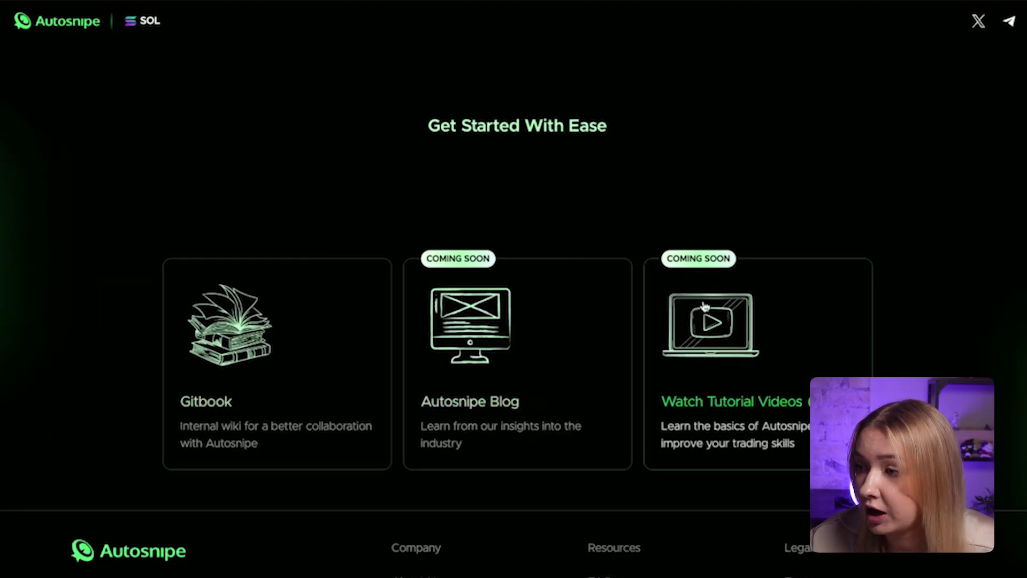
pyautogui.scroll(1, 729, 285)
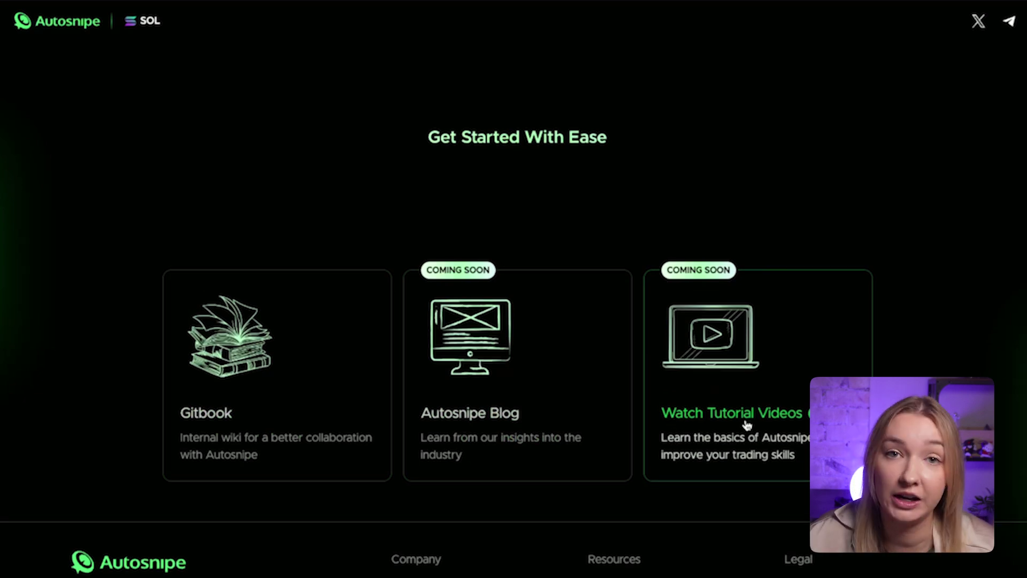
pyautogui.scroll(5, 759, 415)
pyautogui.scroll(10, 750, 354)
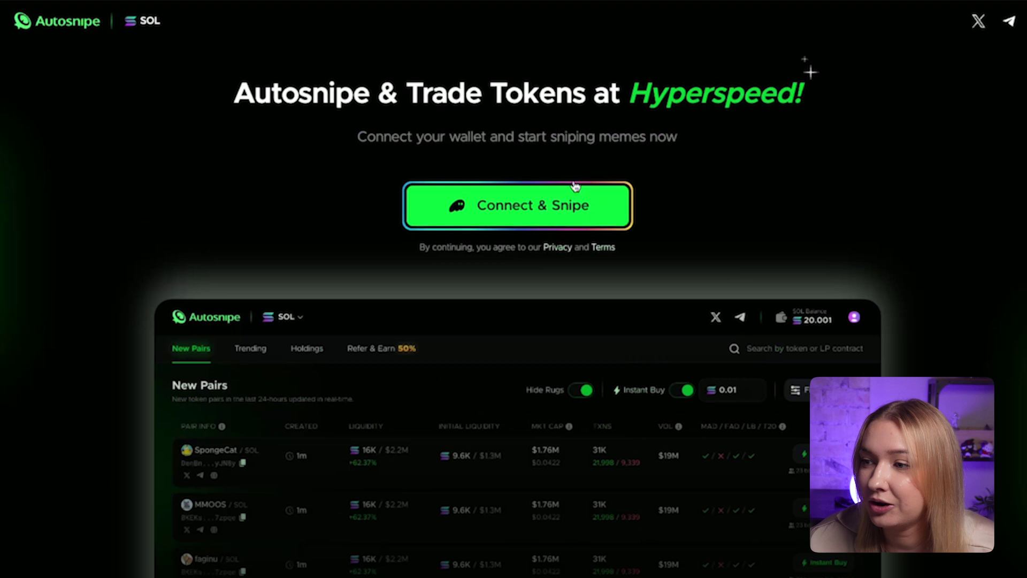
# Connect a wallet and finish the six-step tour: wallet, filters, settings, Instant Buy, Holdings
pyautogui.click(517, 213)
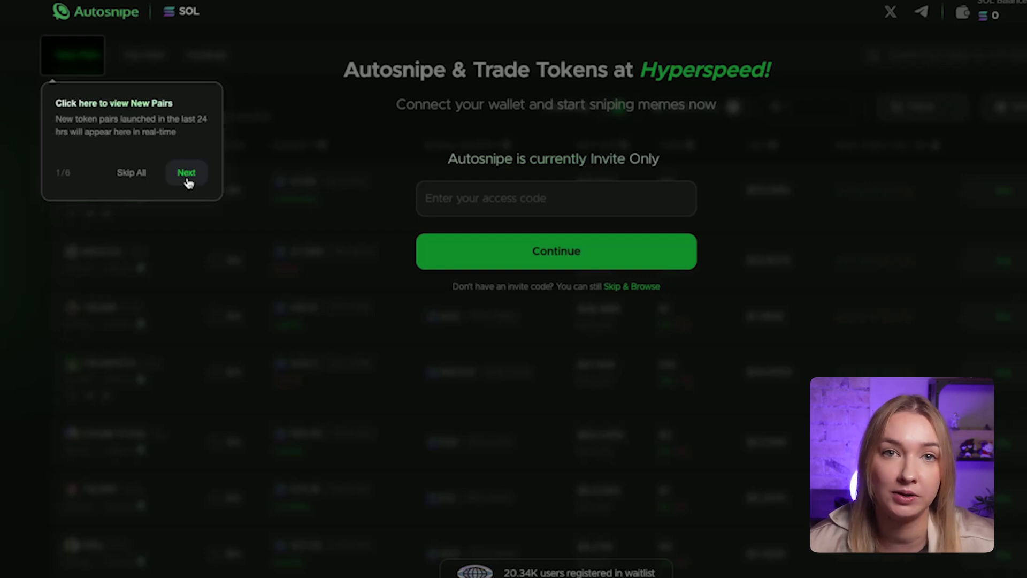
pyautogui.click(187, 181)
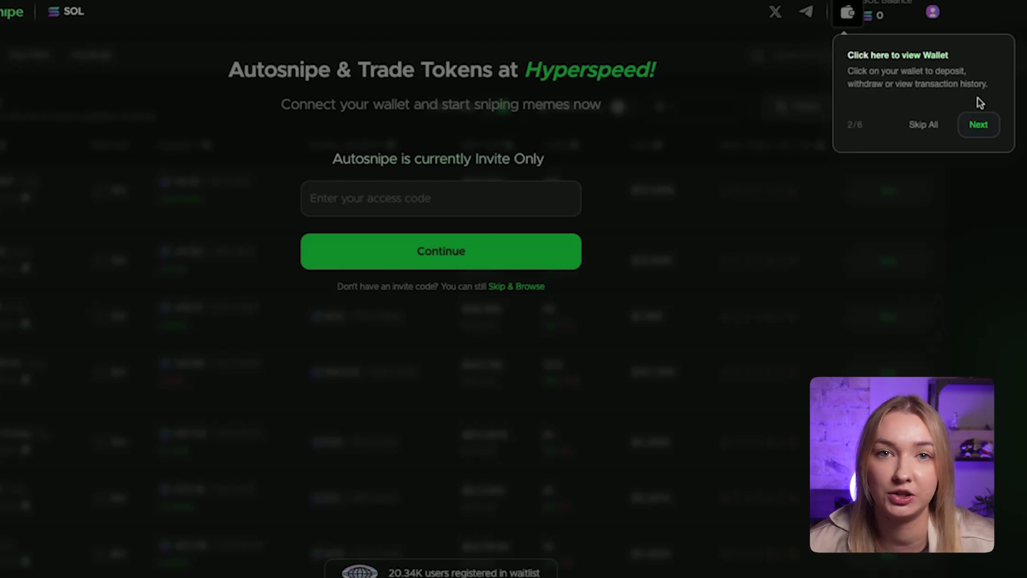
pyautogui.click(977, 126)
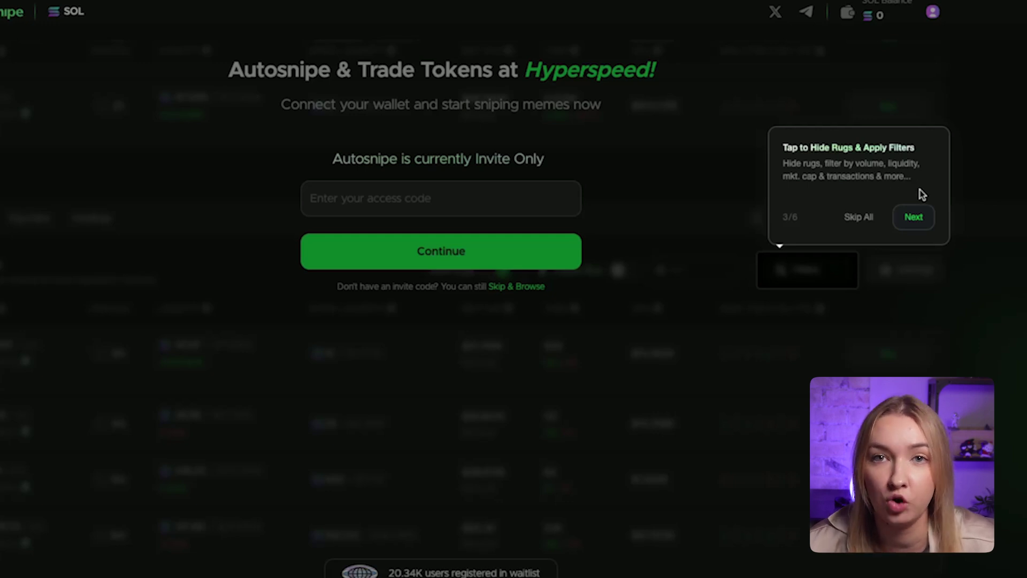
pyautogui.click(918, 222)
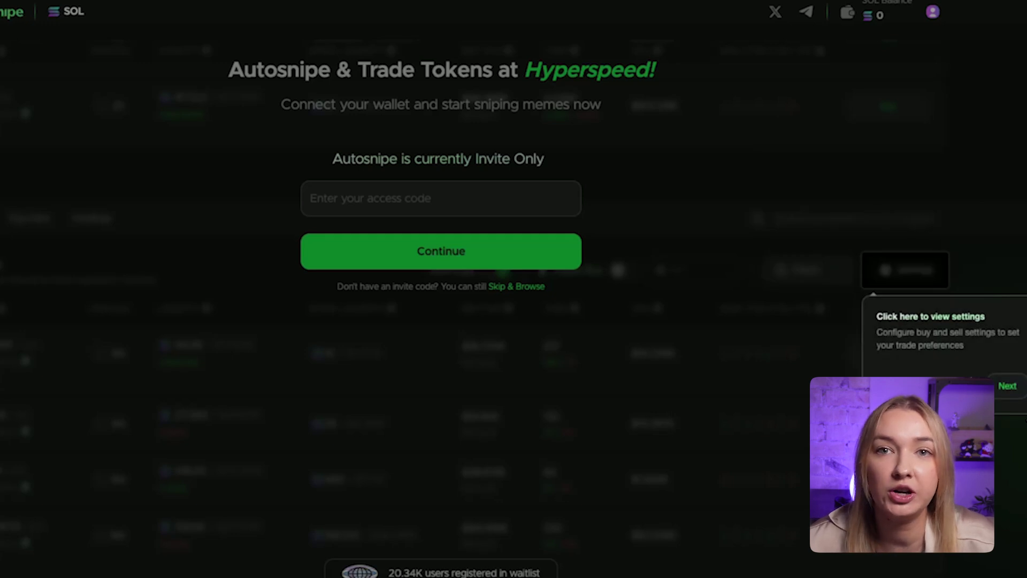
pyautogui.click(1007, 389)
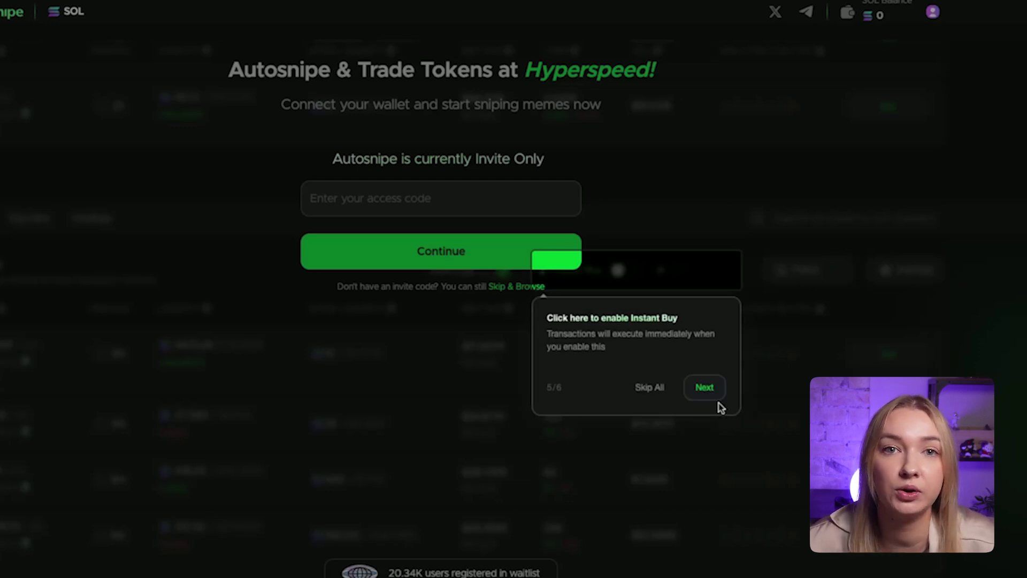
pyautogui.click(707, 395)
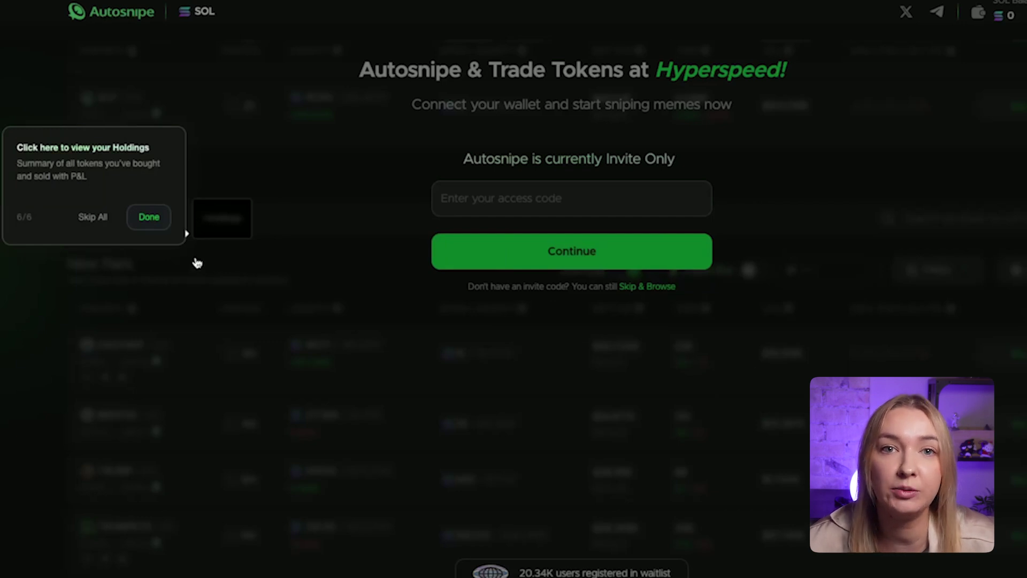
pyautogui.click(152, 224)
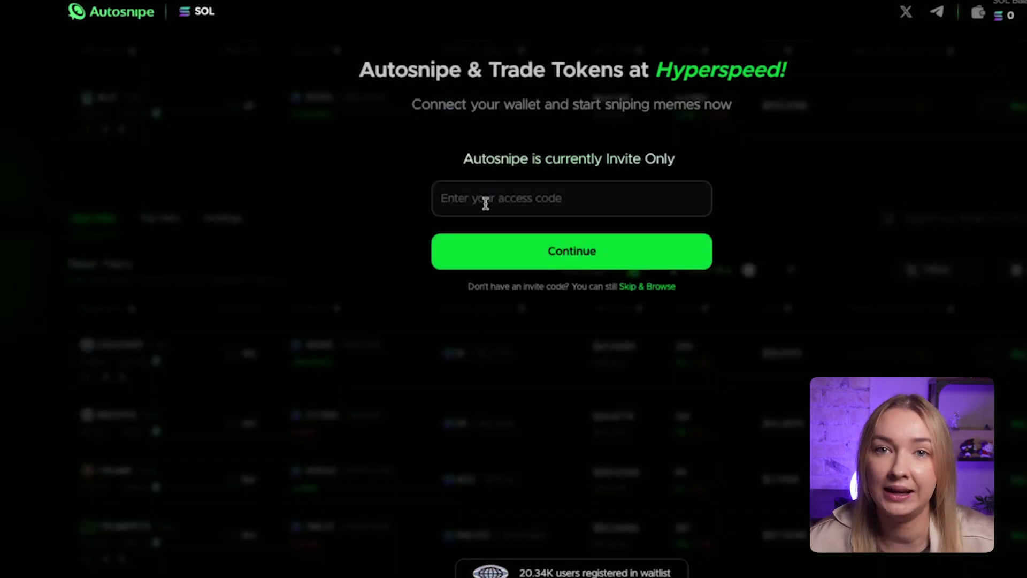
pyautogui.click(485, 204)
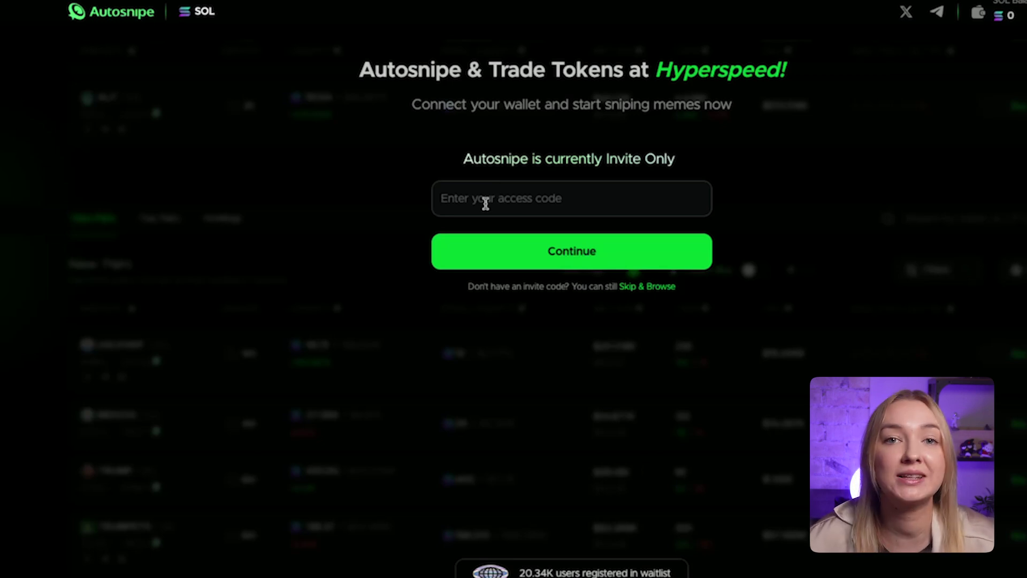
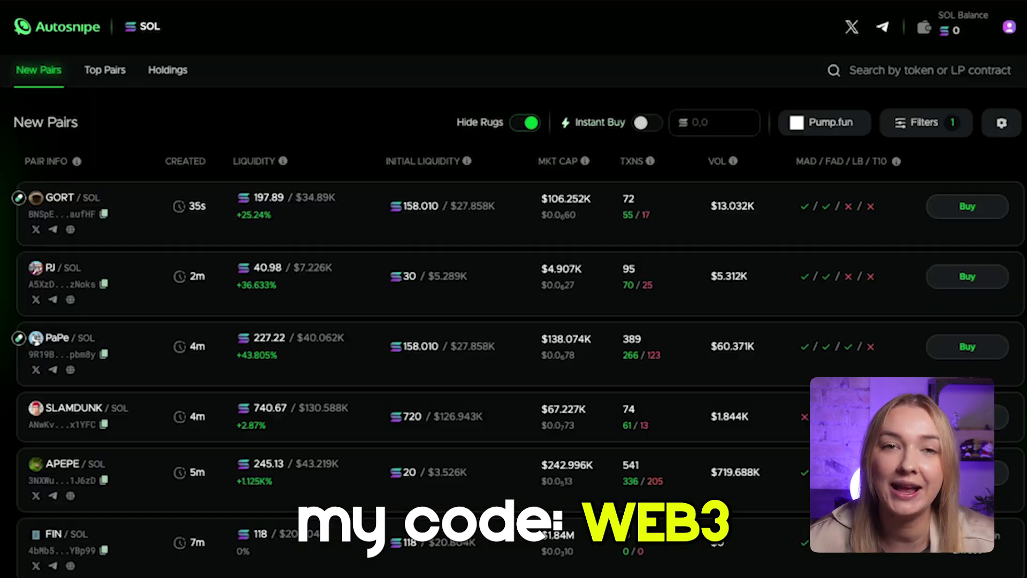
# Submit the WEB3 access code to load the live New Pairs dashboard
pyautogui.click(577, 274)
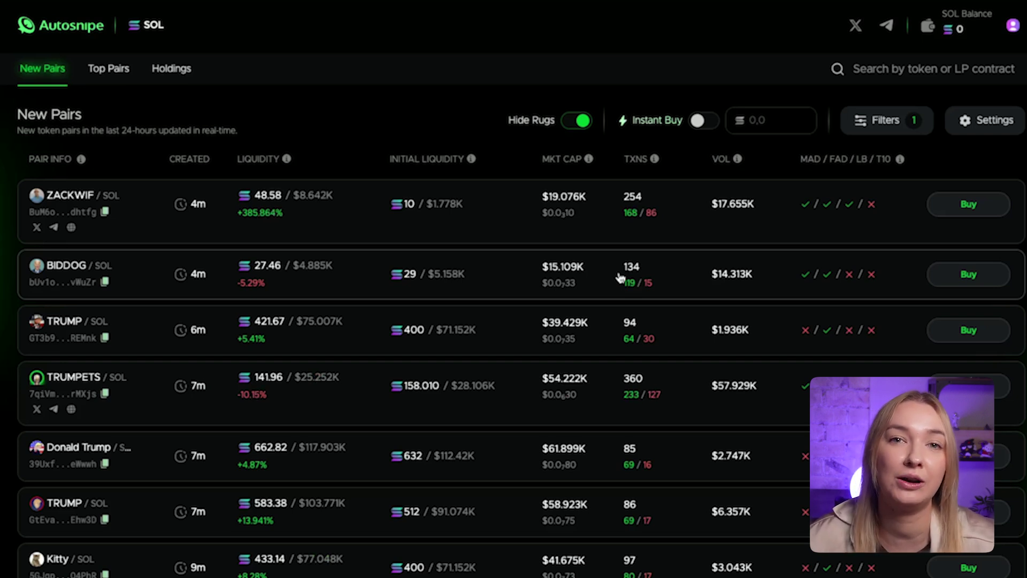
pyautogui.click(930, 33)
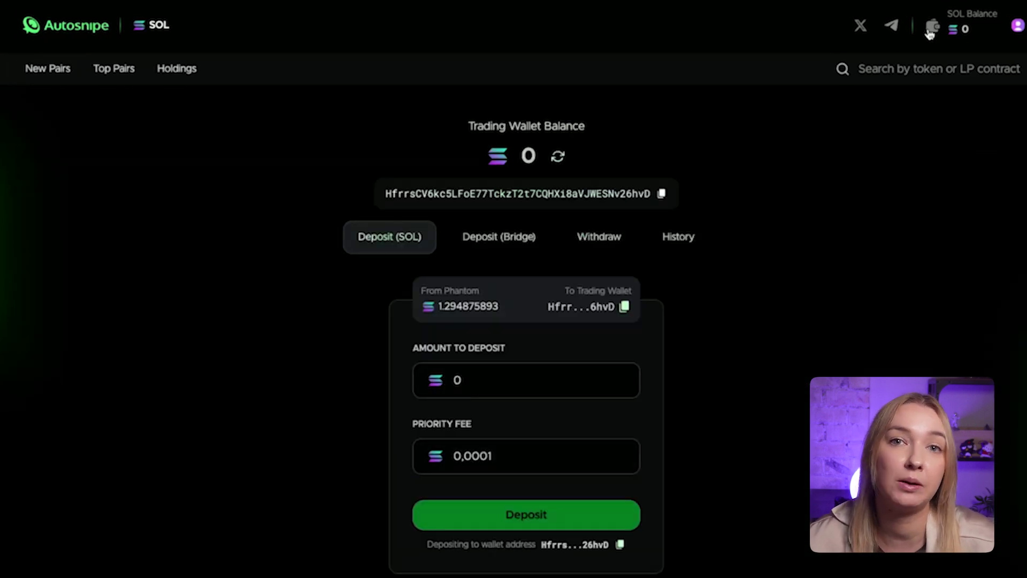
pyautogui.click(510, 374)
pyautogui.press('BackSpace')
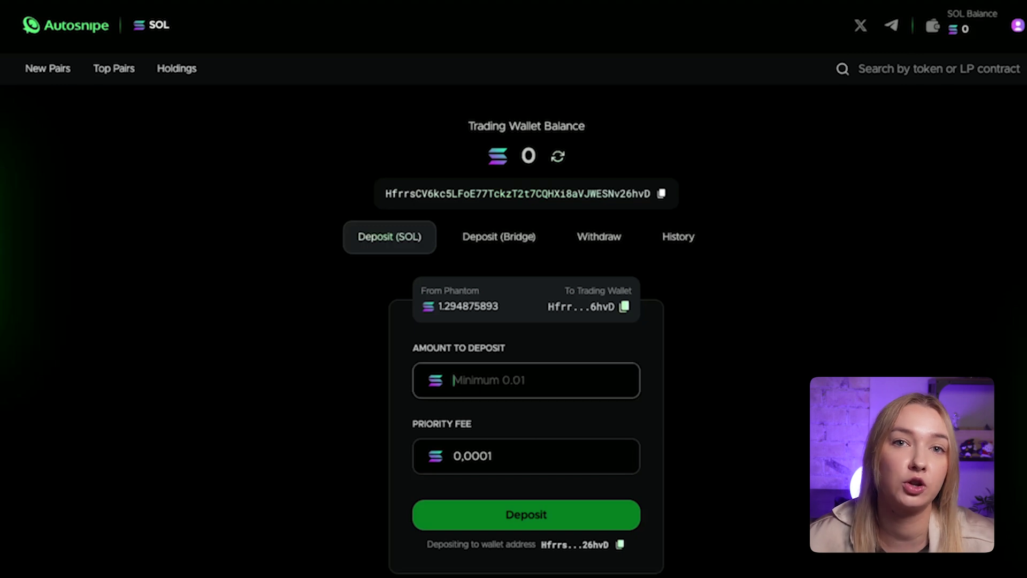
pyautogui.write('1')
pyautogui.click(661, 427)
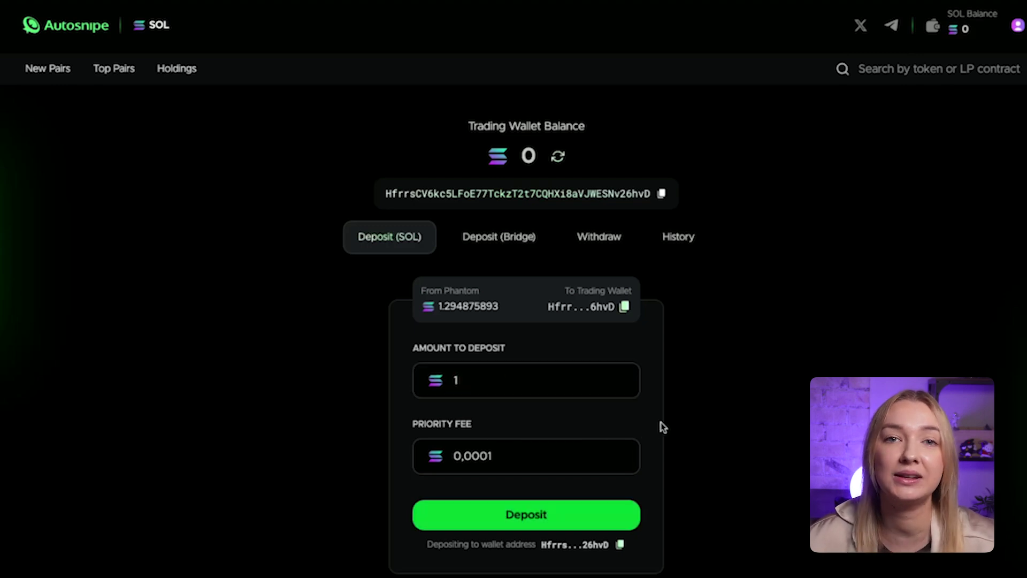
pyautogui.click(477, 239)
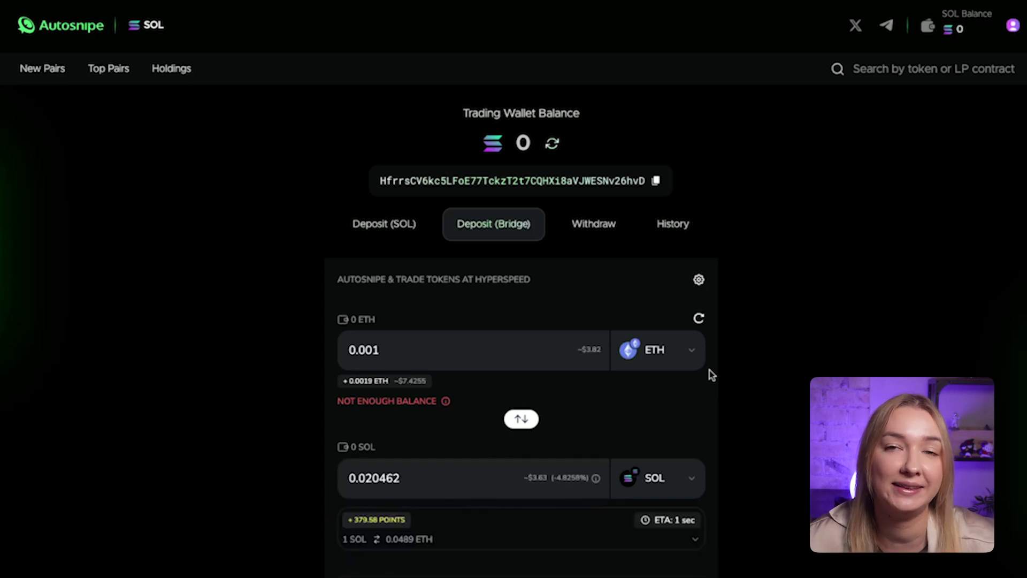
pyautogui.click(687, 350)
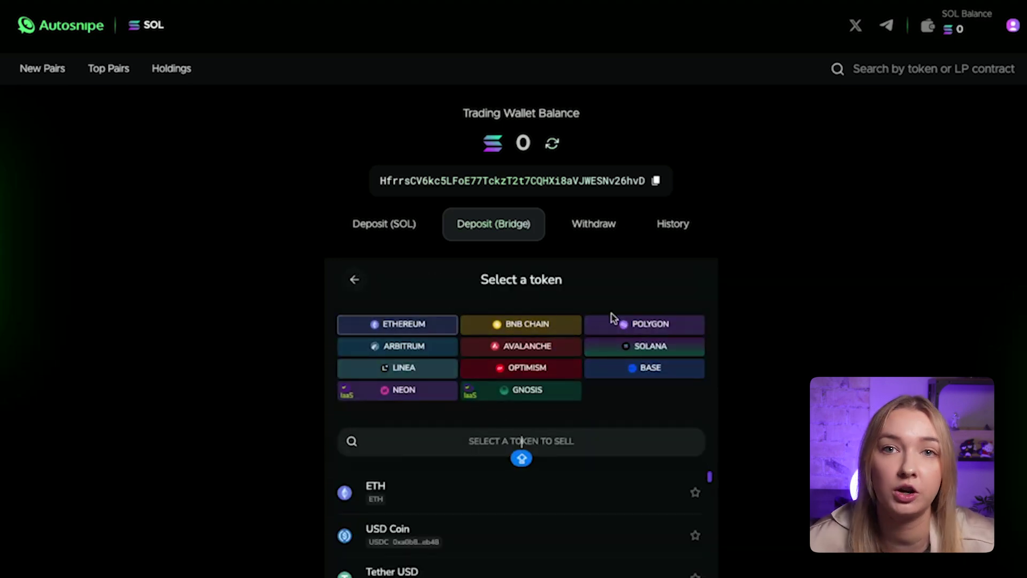
pyautogui.click(350, 282)
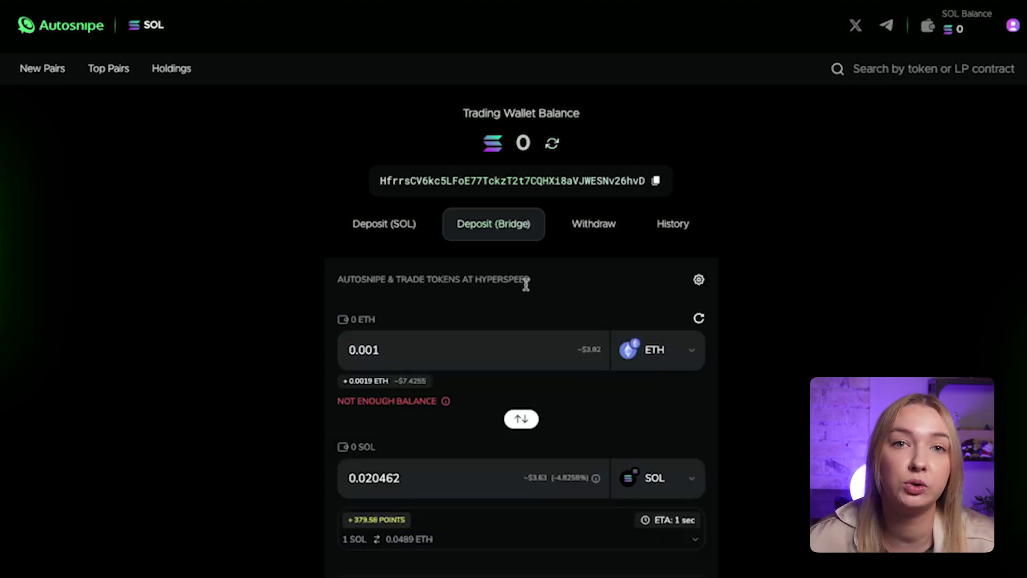
pyautogui.click(592, 235)
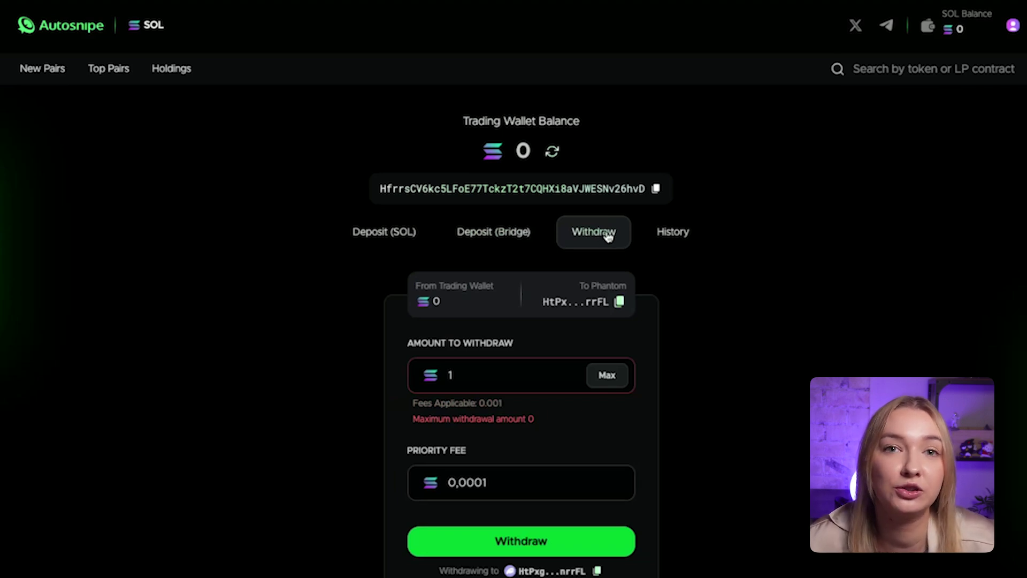
pyautogui.click(658, 234)
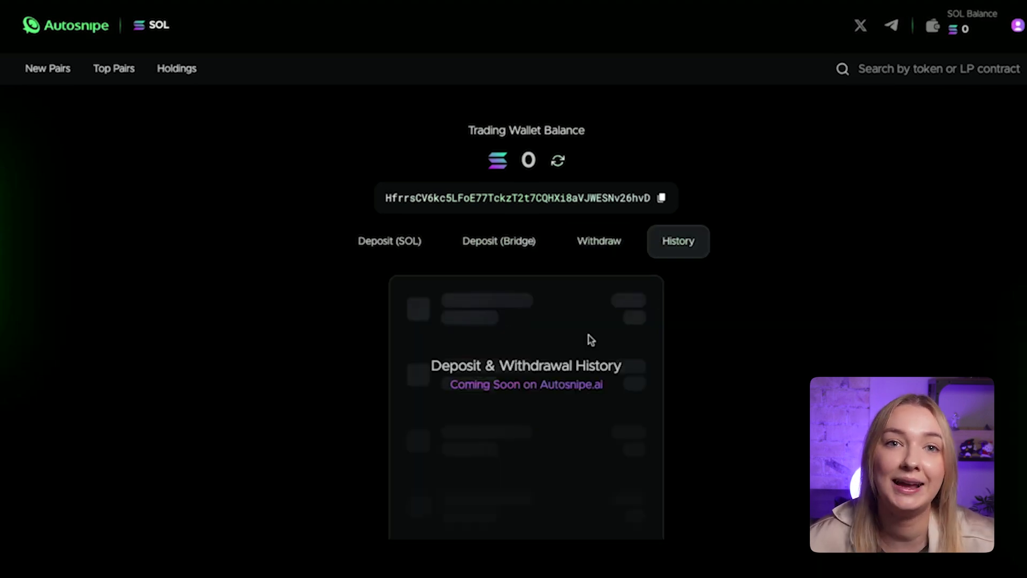
pyautogui.click(384, 234)
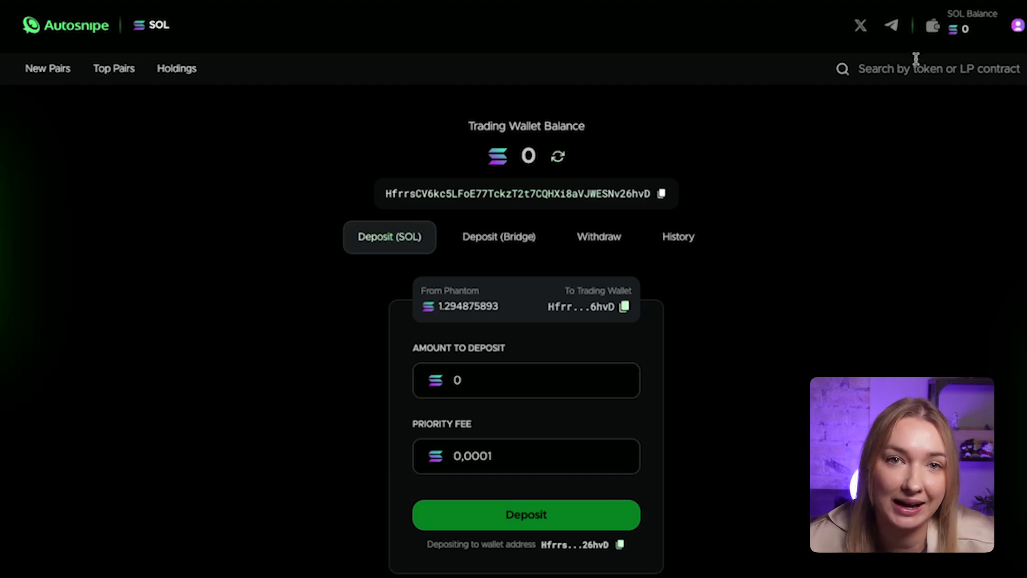
# Show New Pairs and review trade settings: keep the Low priority fee and view Instant Sell
pyautogui.click(48, 68)
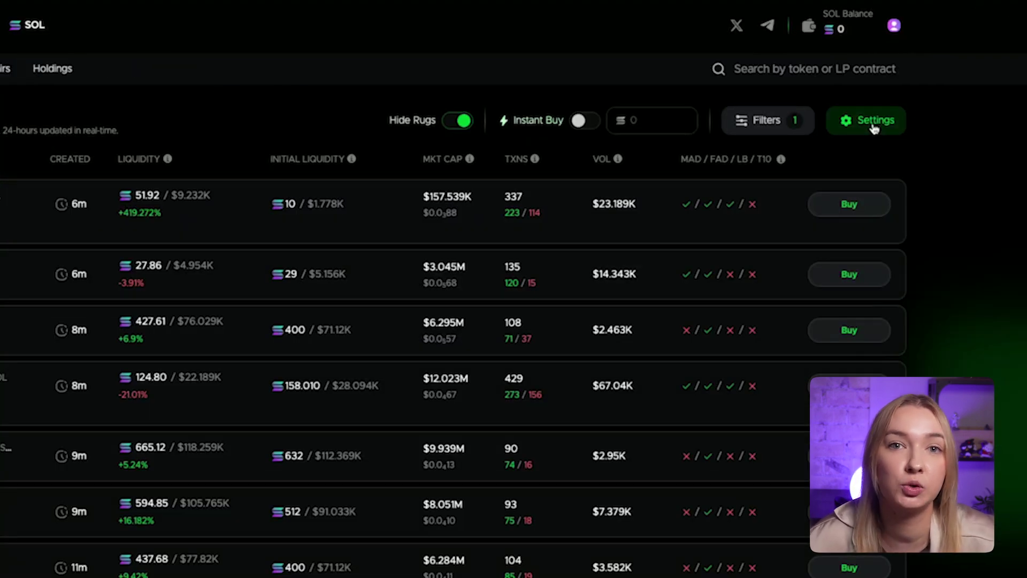
pyautogui.click(875, 128)
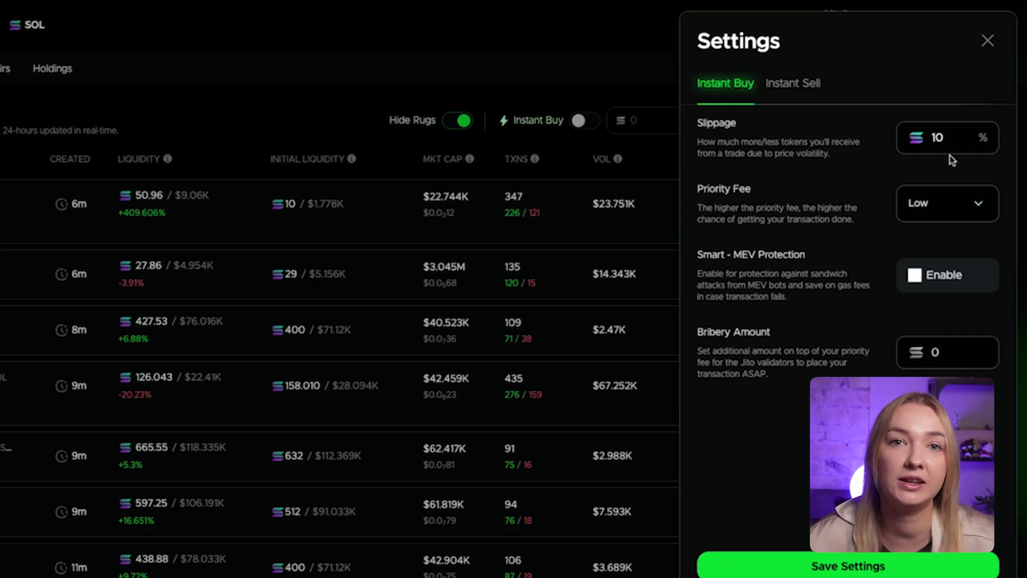
pyautogui.click(972, 206)
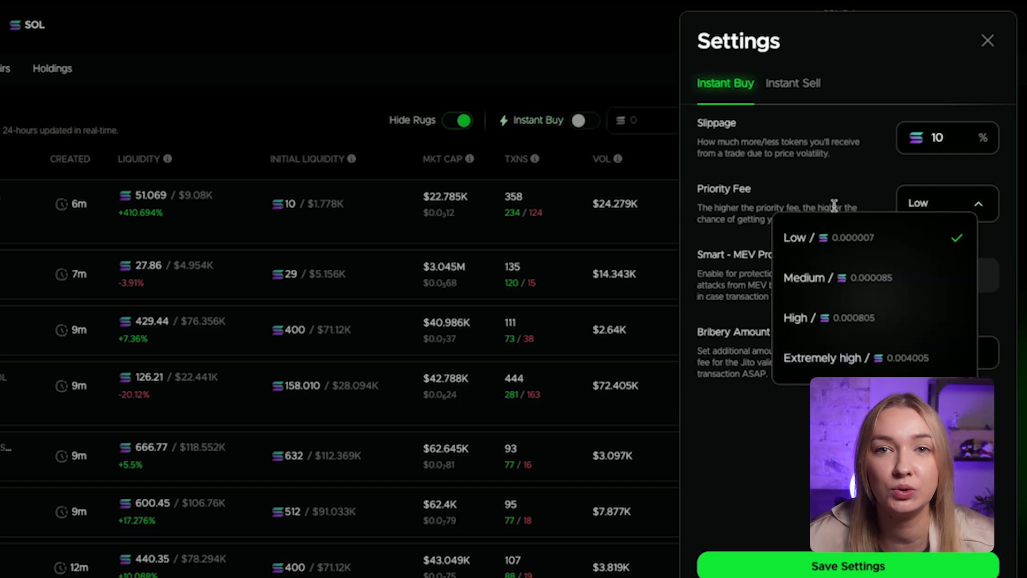
pyautogui.click(846, 237)
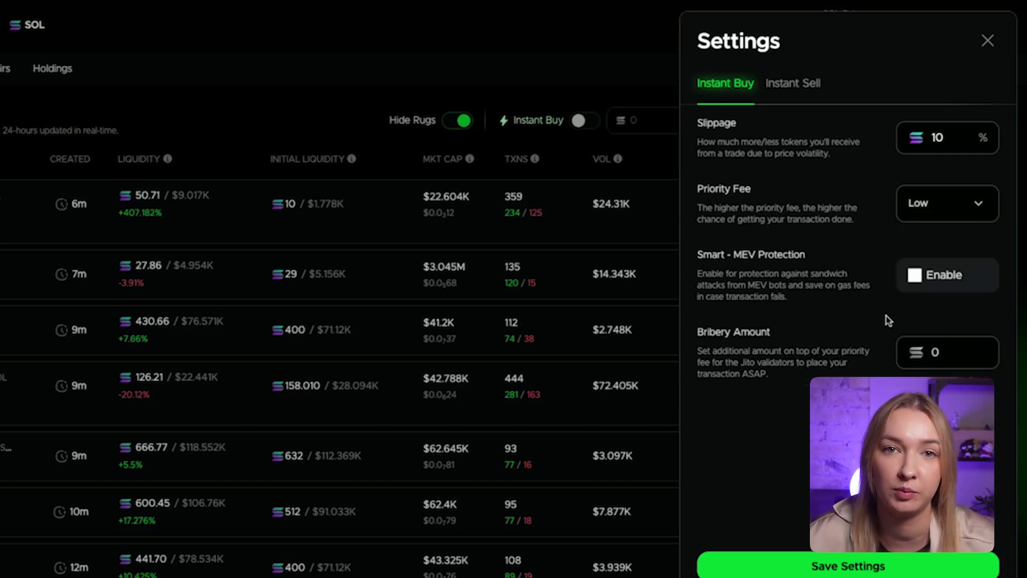
pyautogui.click(774, 87)
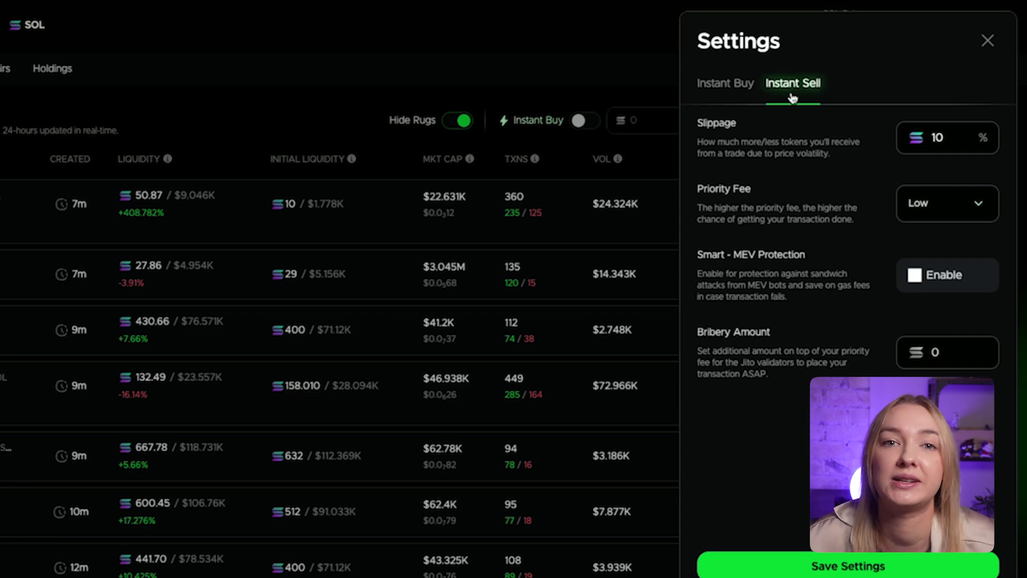
pyautogui.click(988, 41)
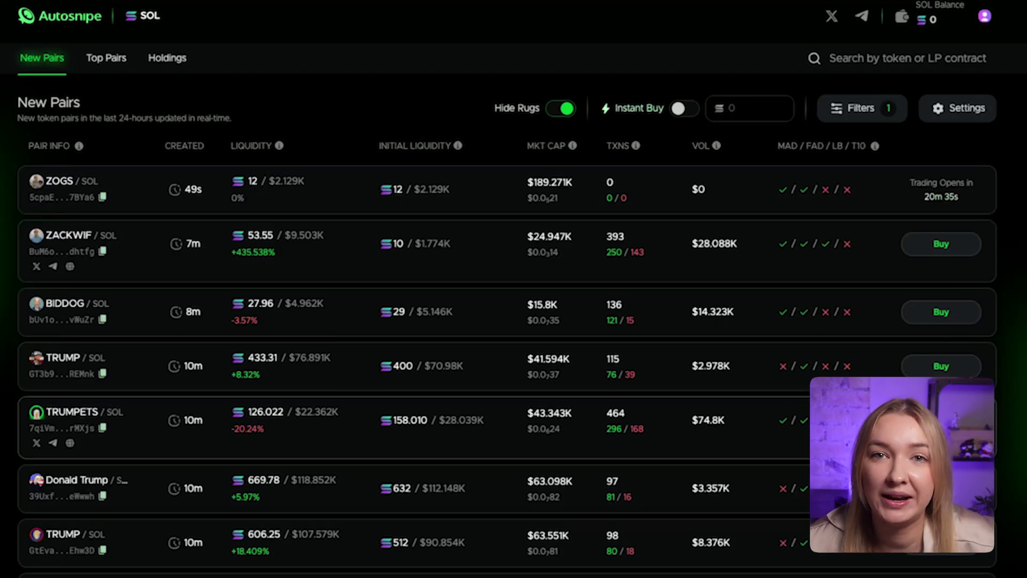
pyautogui.moveTo(825, 246)
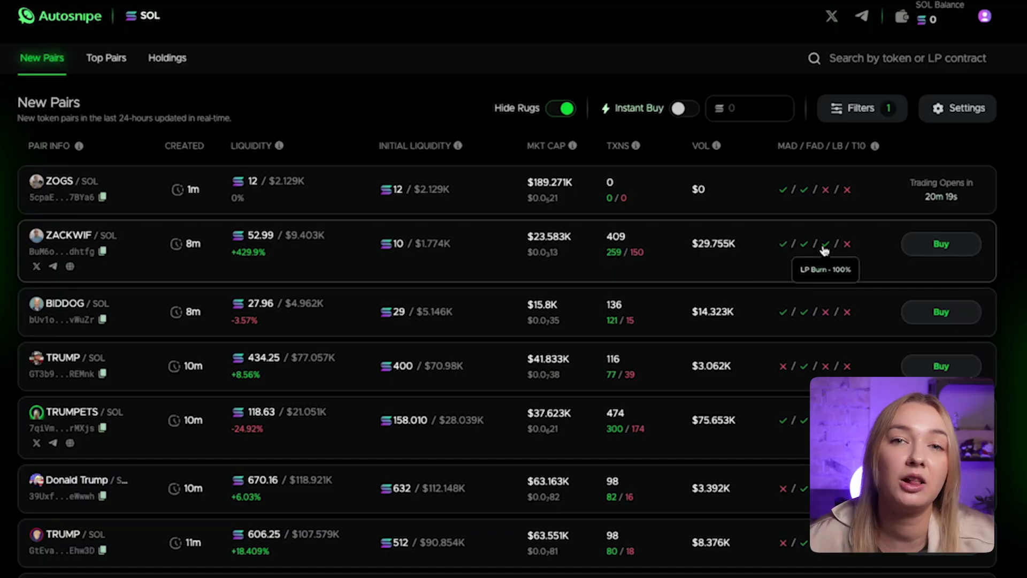
# Scroll down the New Pairs table and briefly open then dismiss a token's Buy panel
pyautogui.scroll(-2, 854, 278)
pyautogui.scroll(-2, 854, 279)
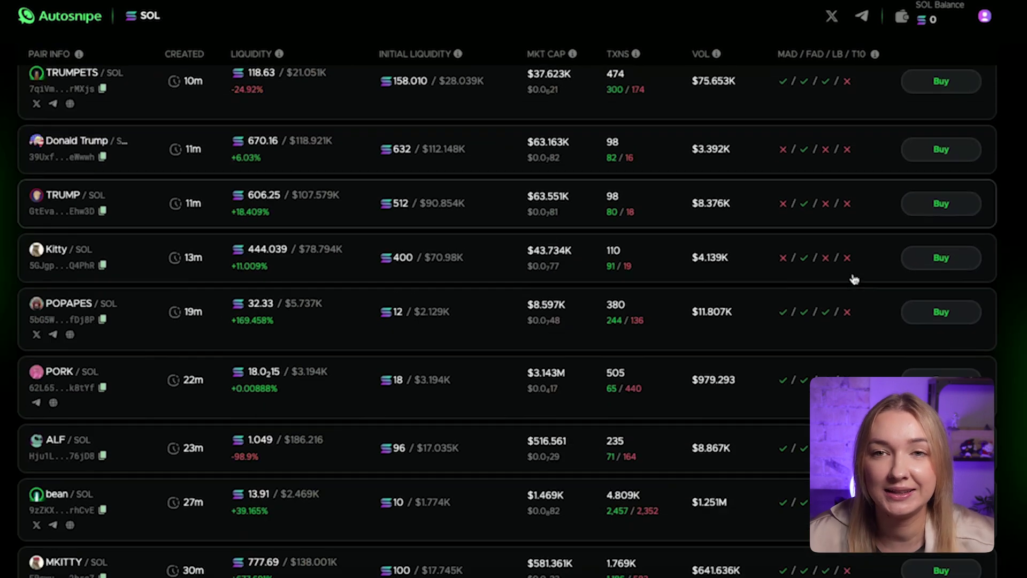
pyautogui.scroll(-3, 851, 280)
pyautogui.scroll(-2, 848, 281)
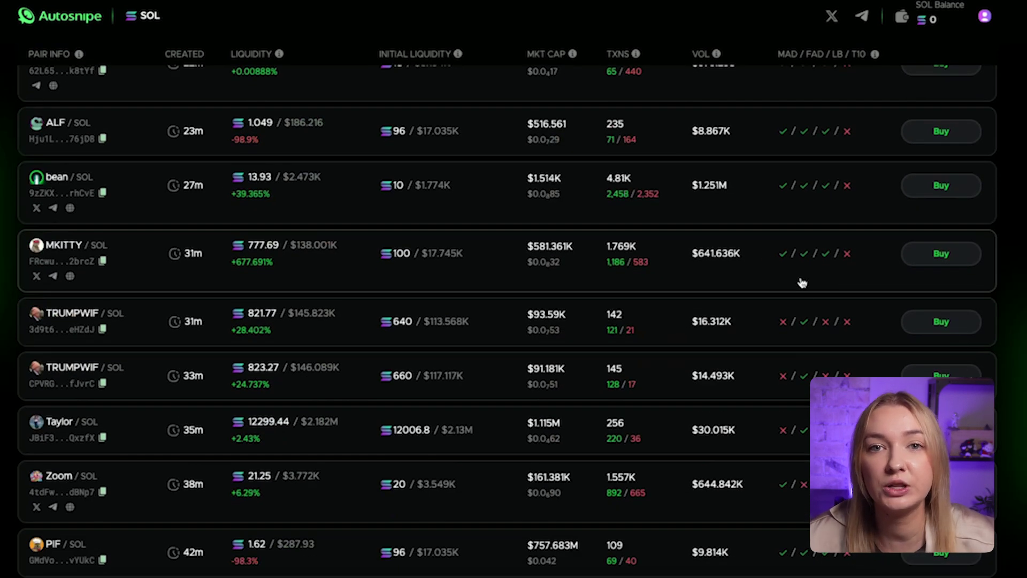
pyautogui.click(813, 213)
pyautogui.click(753, 202)
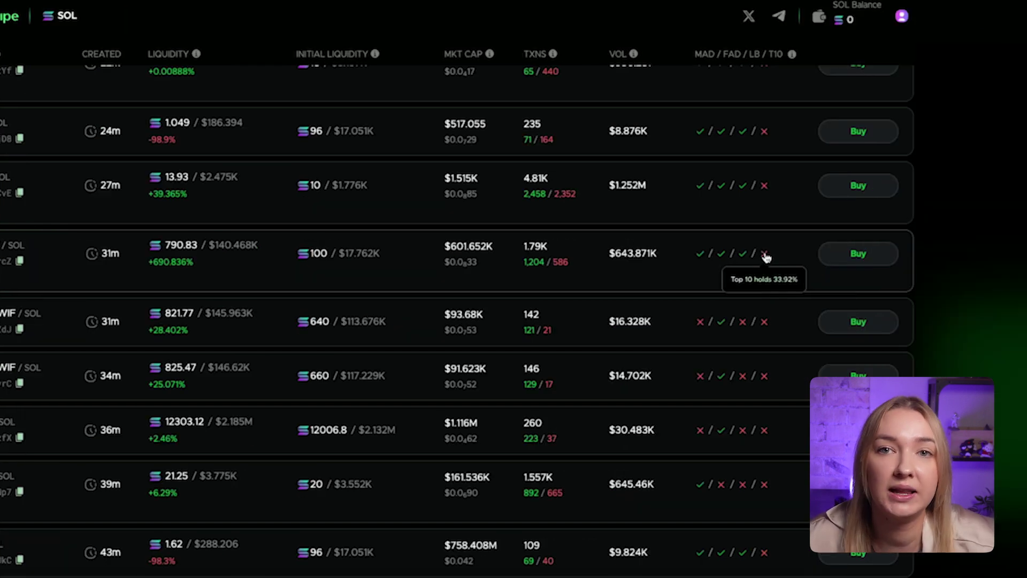
# Choose the 0.25 SOL preset for MKITTY, then show Top Pairs with Instant Buy on
pyautogui.click(836, 261)
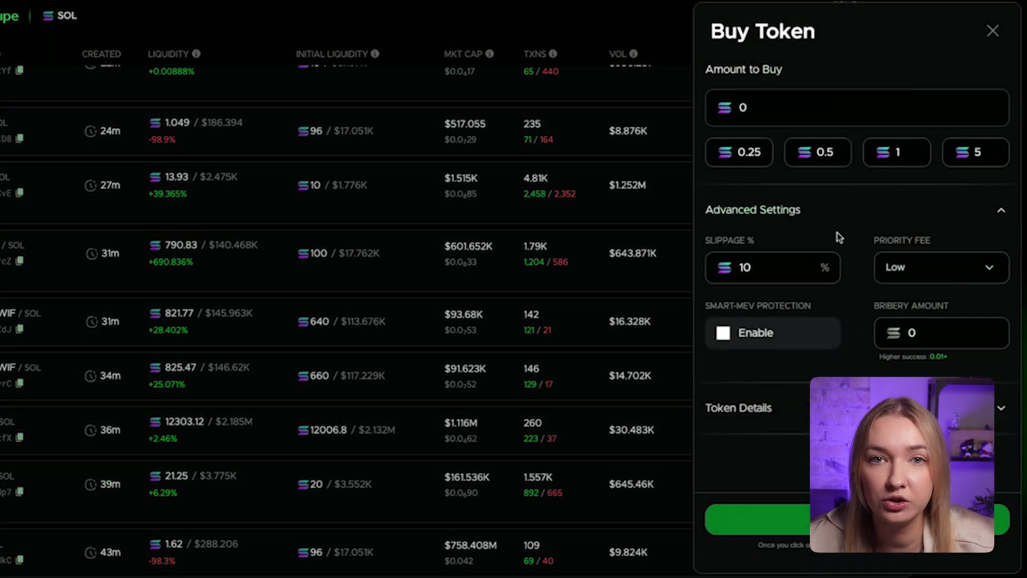
pyautogui.click(764, 154)
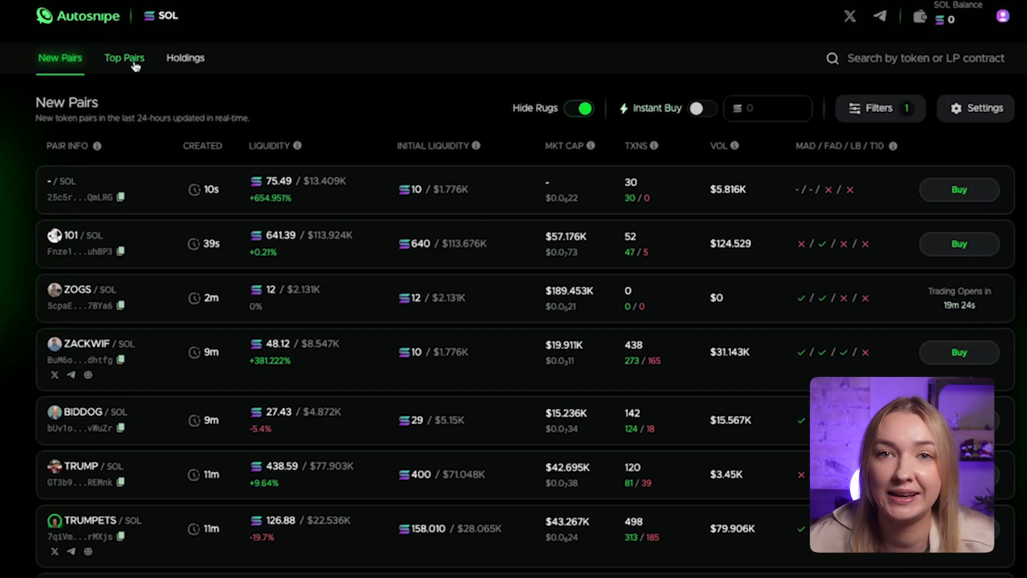
pyautogui.click(129, 59)
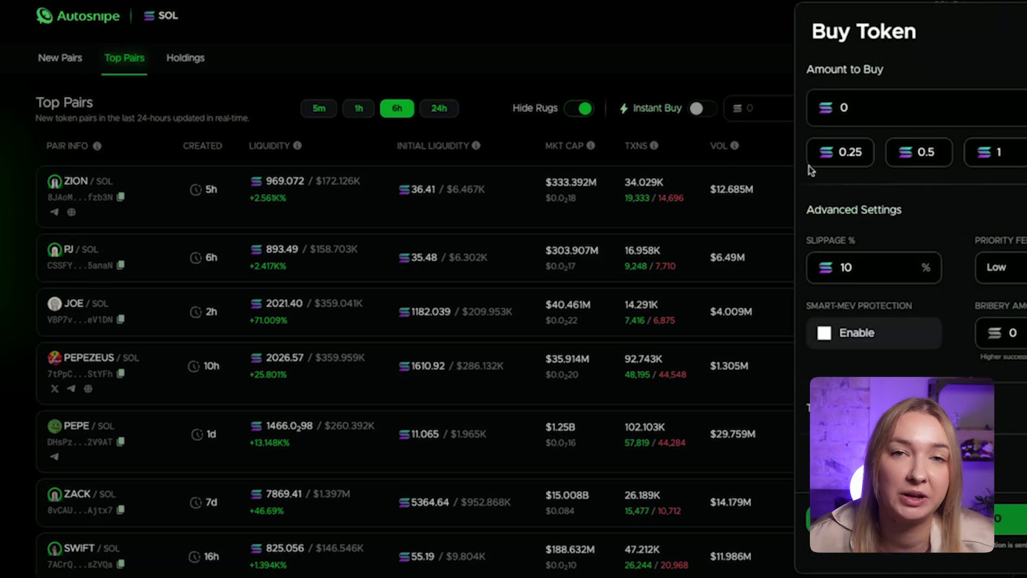
pyautogui.click(705, 109)
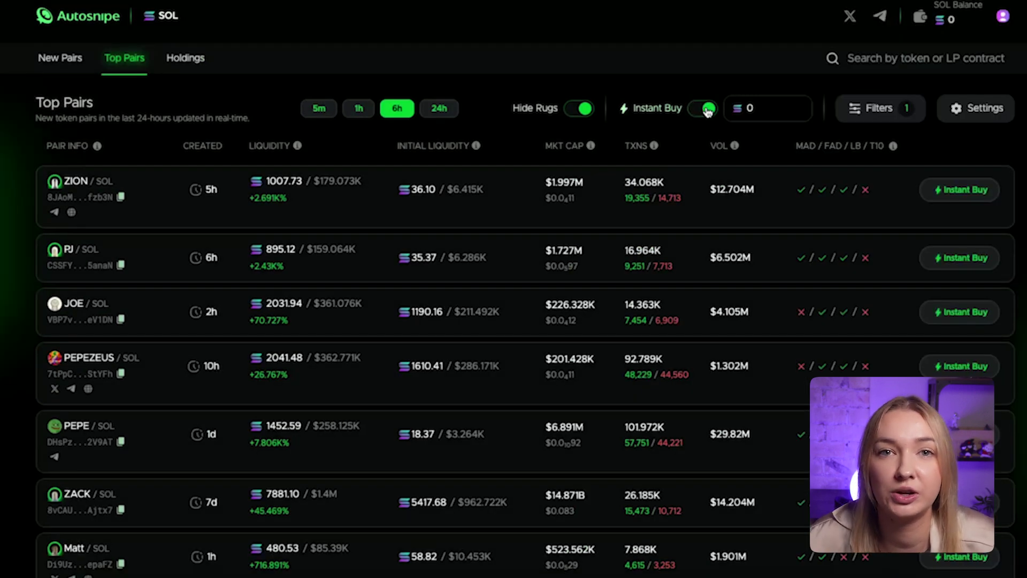